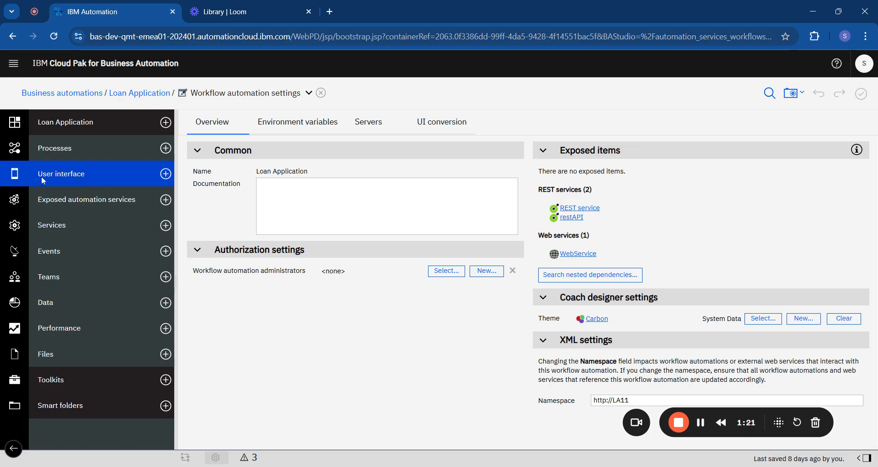
# Step: Create a client-side human service named First CHS in the Loan Application's user interface artifacts
pyautogui.click(167, 173)
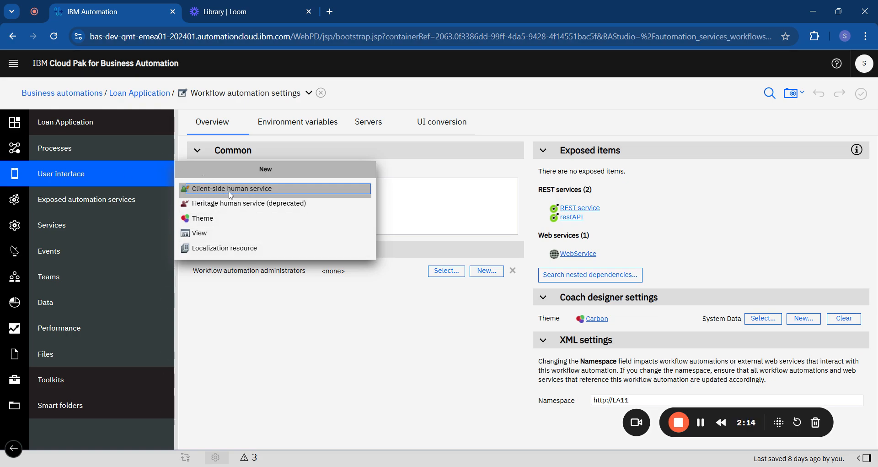
pyautogui.click(255, 194)
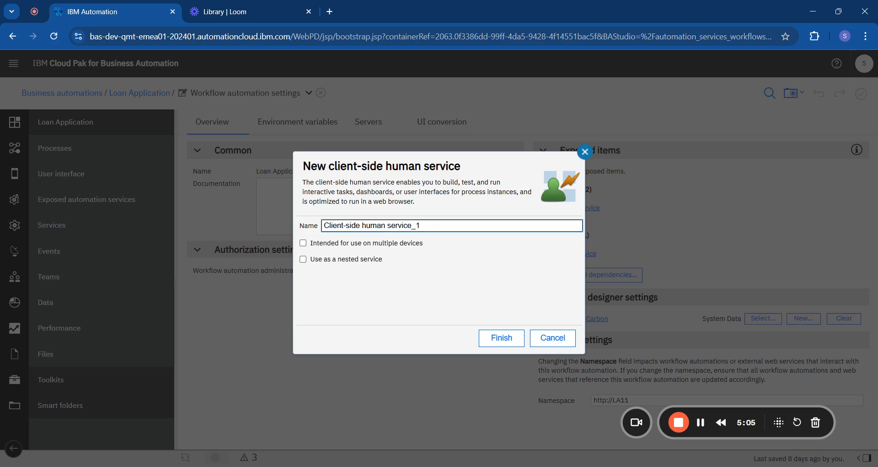
pyautogui.moveTo(420, 225); pyautogui.dragTo(324, 225)
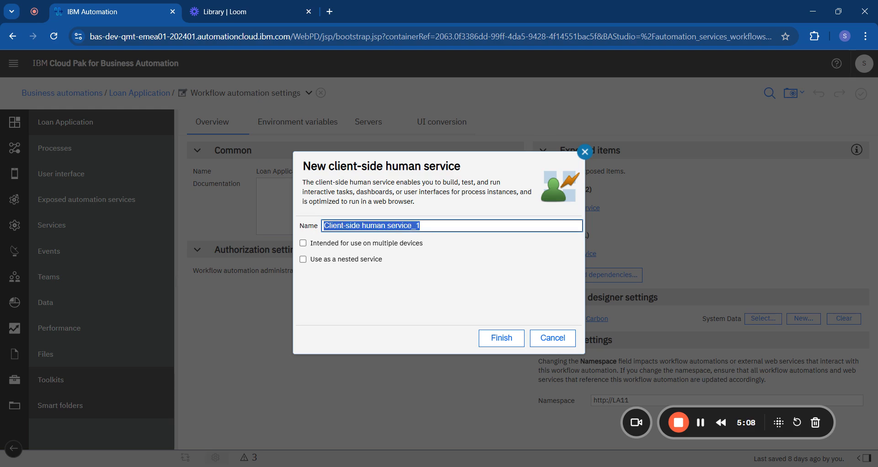
pyautogui.write('Fi')
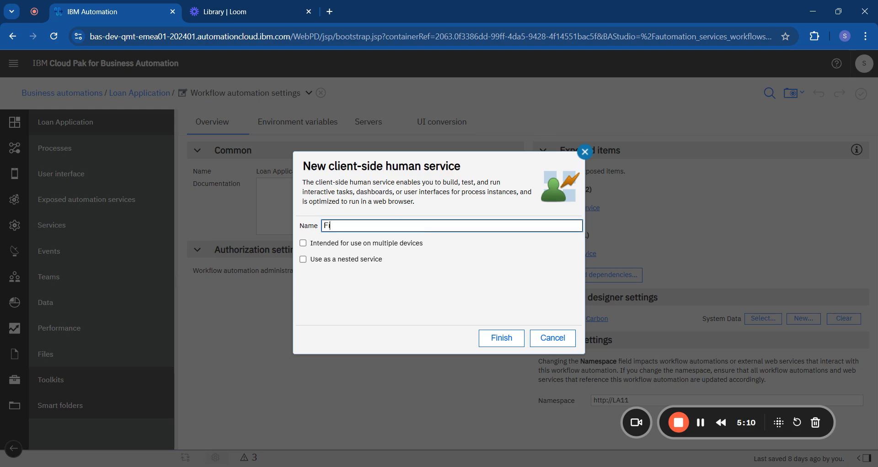
pyautogui.write('rst CHS')
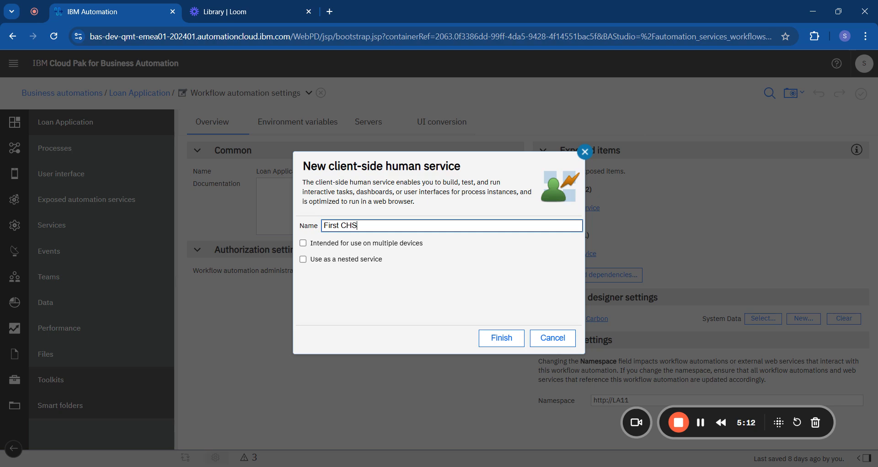
pyautogui.click(507, 341)
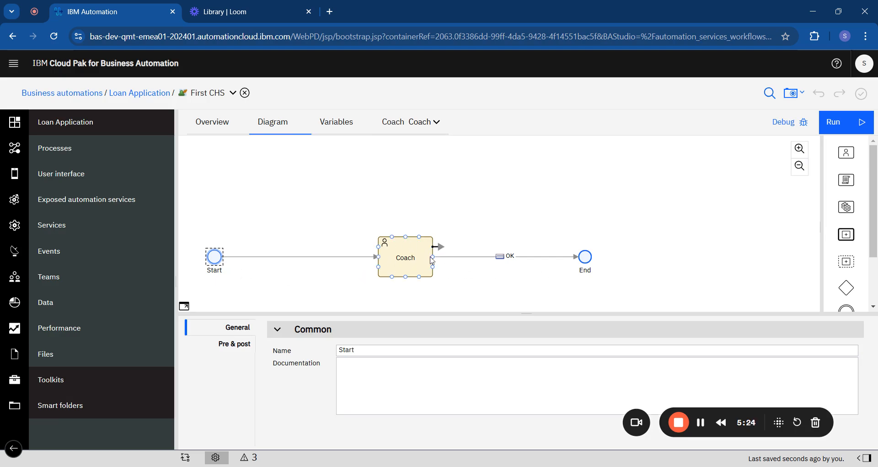
# Step: Check the service's variables, set up its coach with the Default coach starting point, and return to the service diagram
pyautogui.click(340, 122)
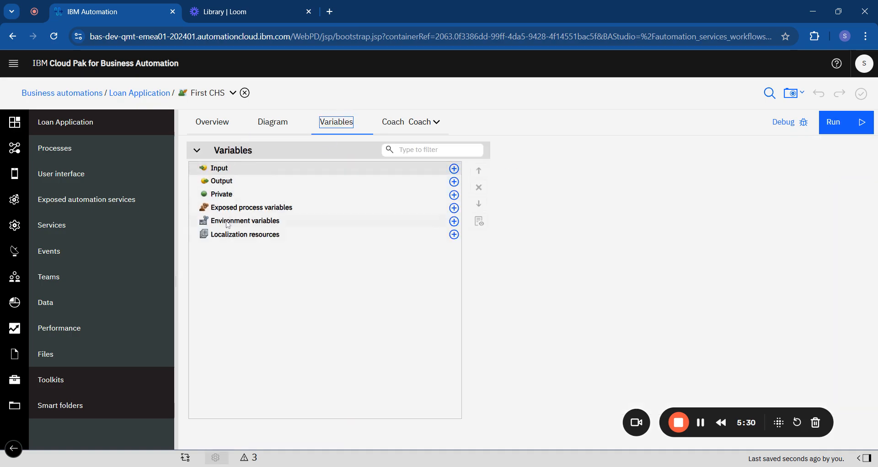
pyautogui.click(435, 129)
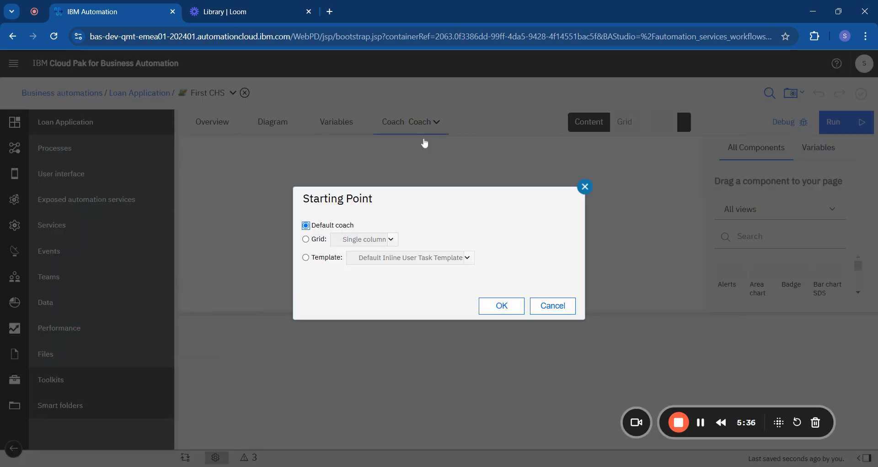
pyautogui.click(499, 313)
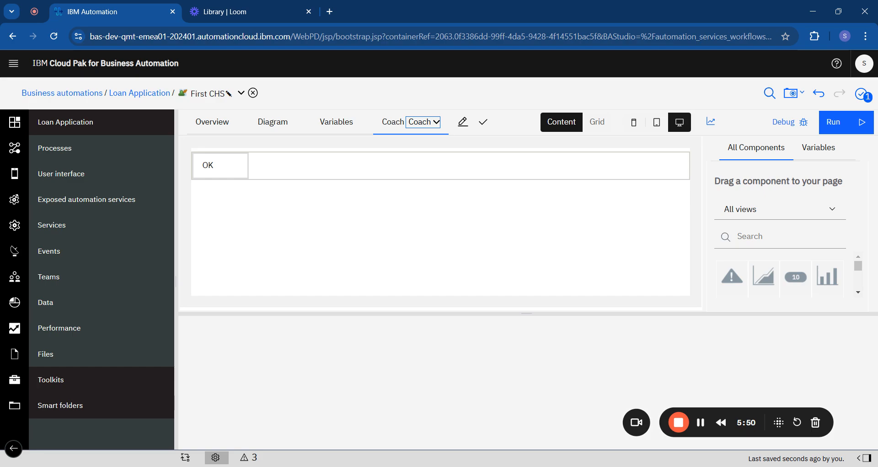
pyautogui.click(287, 132)
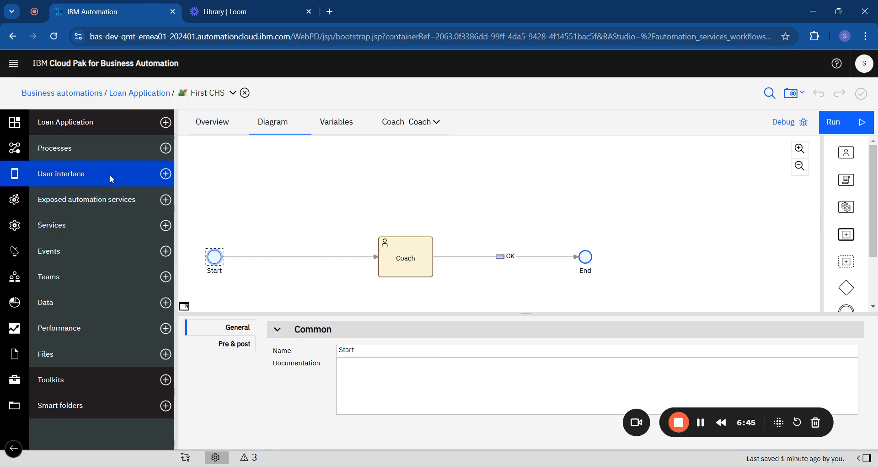
# Step: Create a heritage human service named First HS in the user interface artifacts
pyautogui.click(165, 174)
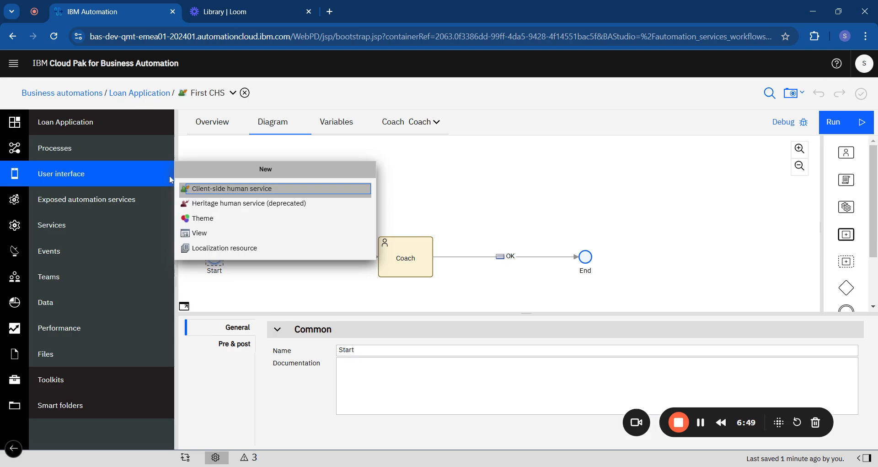
pyautogui.click(232, 204)
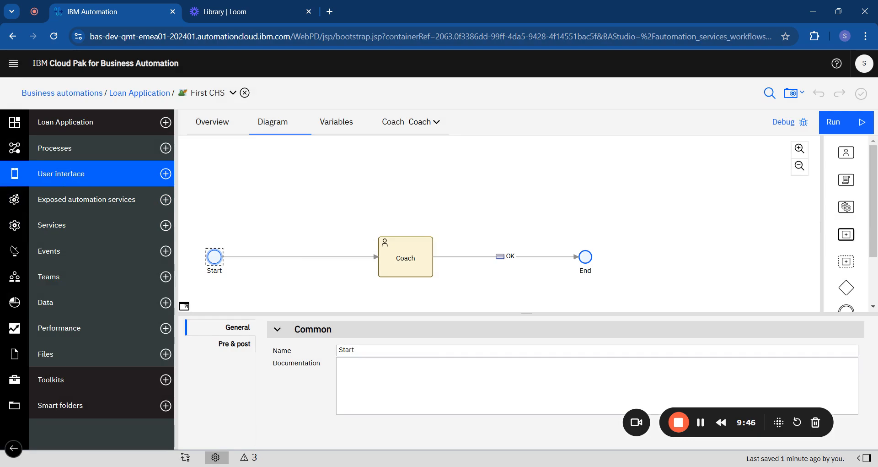
pyautogui.click(165, 175)
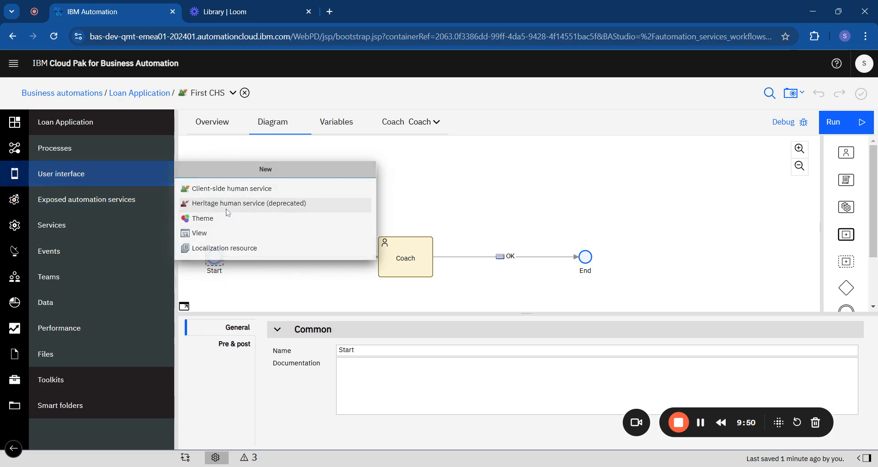
pyautogui.click(227, 204)
pyautogui.click(375, 250)
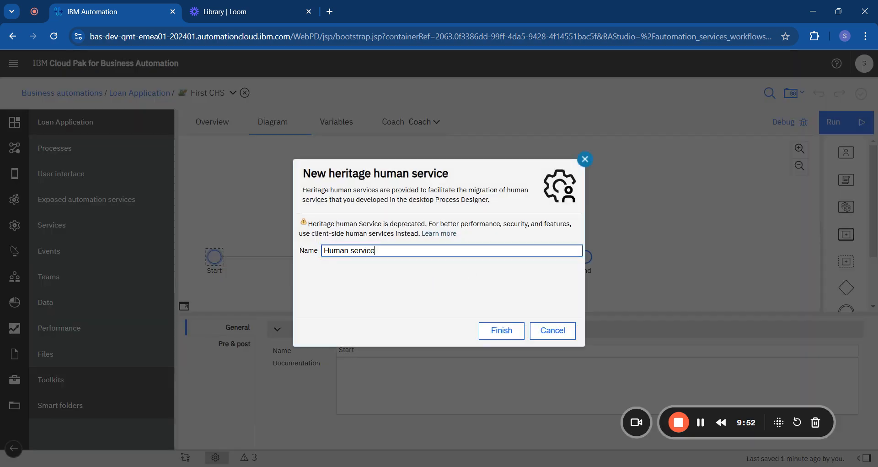
pyautogui.hotkey('ctrl', 'a')
pyautogui.write('First HS')
pyautogui.press('Return')
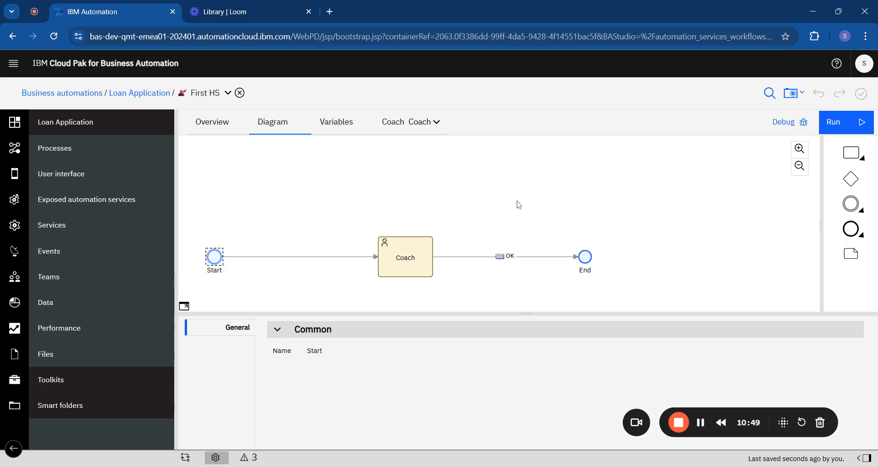
pyautogui.click(94, 178)
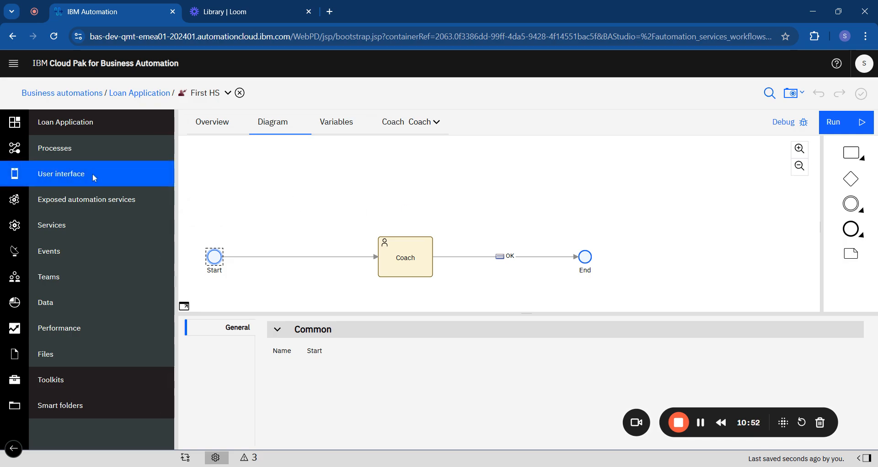
pyautogui.click(172, 174)
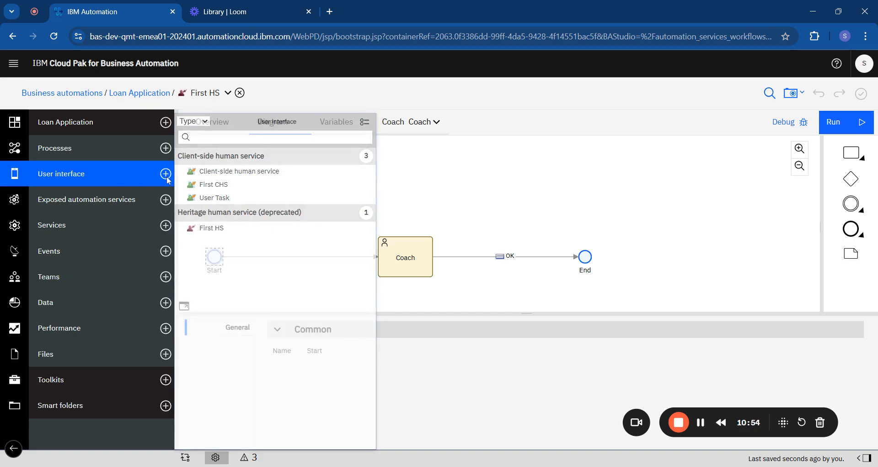
pyautogui.click(215, 219)
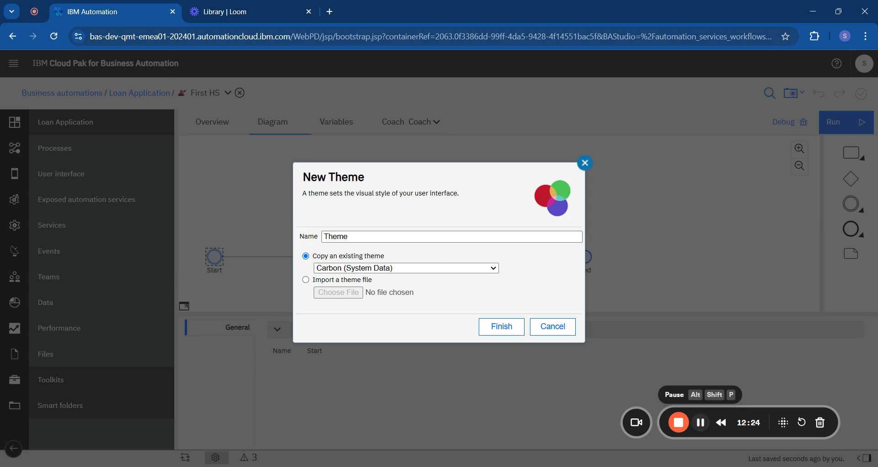
pyautogui.click(586, 162)
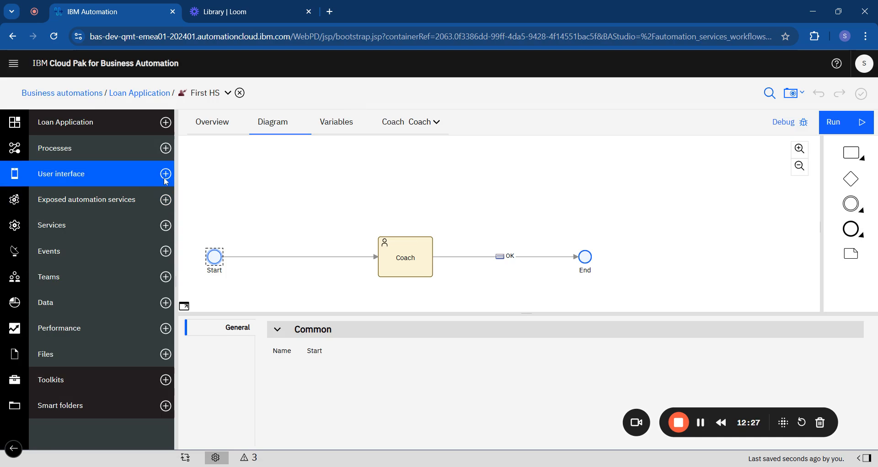
# Step: Create a theme named "first theme" as a copy of the existing Carbon (System Data) theme
pyautogui.click(165, 176)
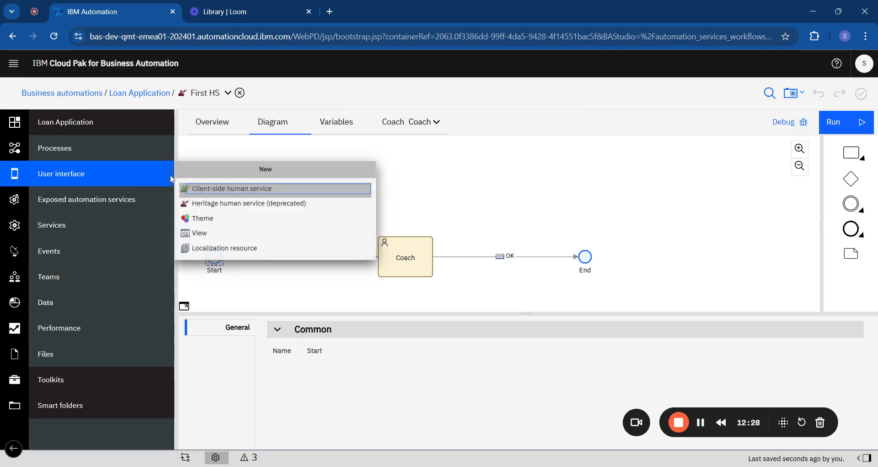
pyautogui.click(210, 219)
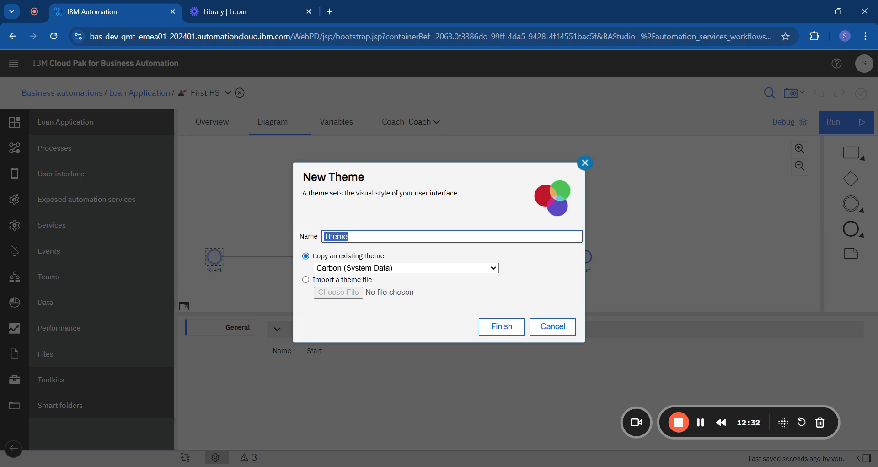
pyautogui.write('first theme')
pyautogui.click(503, 323)
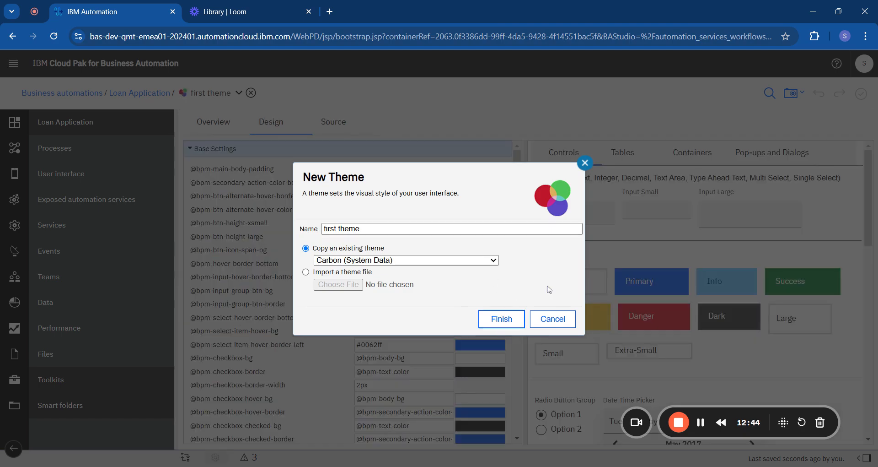
pyautogui.click(553, 318)
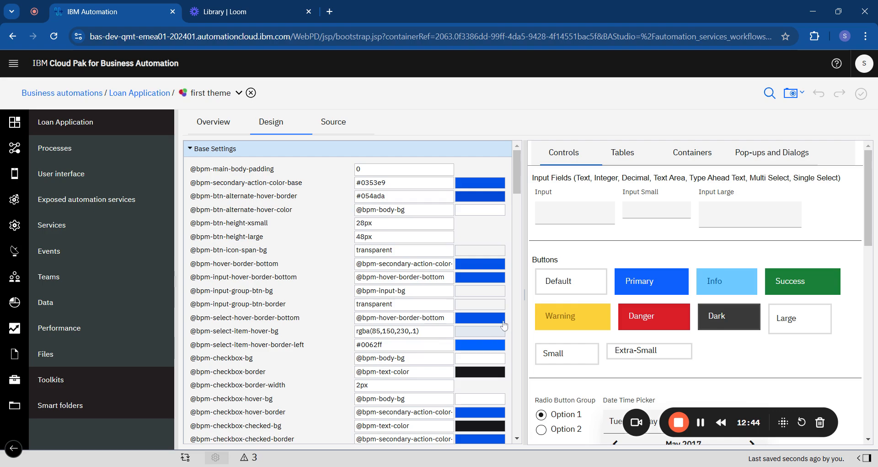
# Step: Look through the Base Settings variables in the new theme's design
pyautogui.scroll(-4, 290, 342)
pyautogui.scroll(3, 290, 342)
pyautogui.scroll(-2, 300, 198)
pyautogui.scroll(-20, 300, 197)
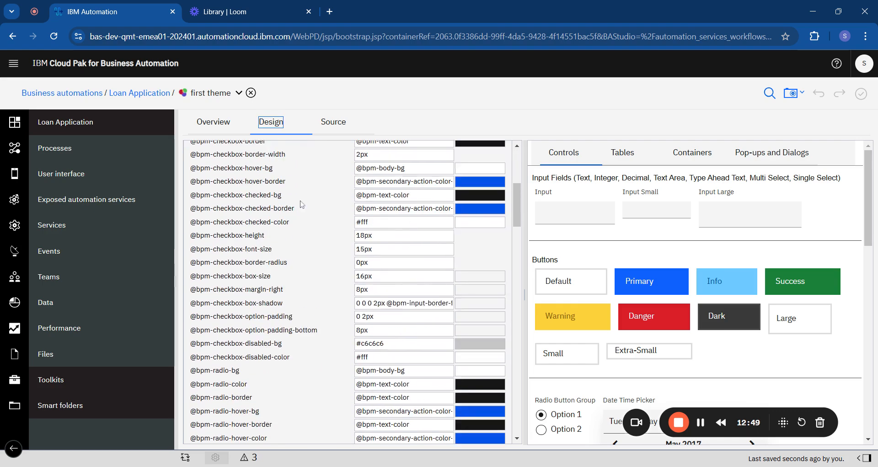
pyautogui.scroll(-15, 304, 269)
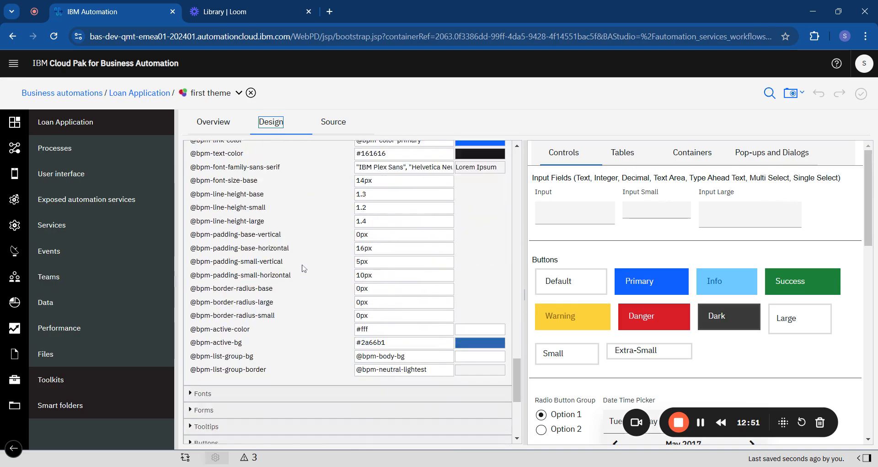
pyautogui.scroll(20, 328, 283)
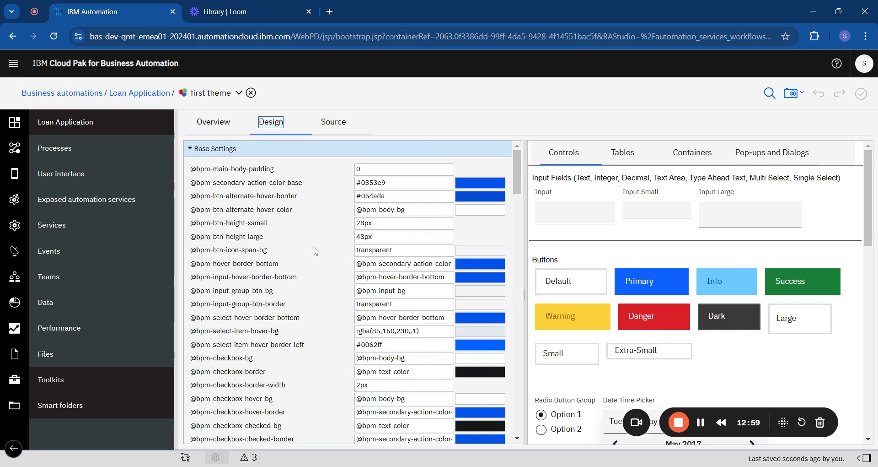
pyautogui.scroll(-5, 319, 270)
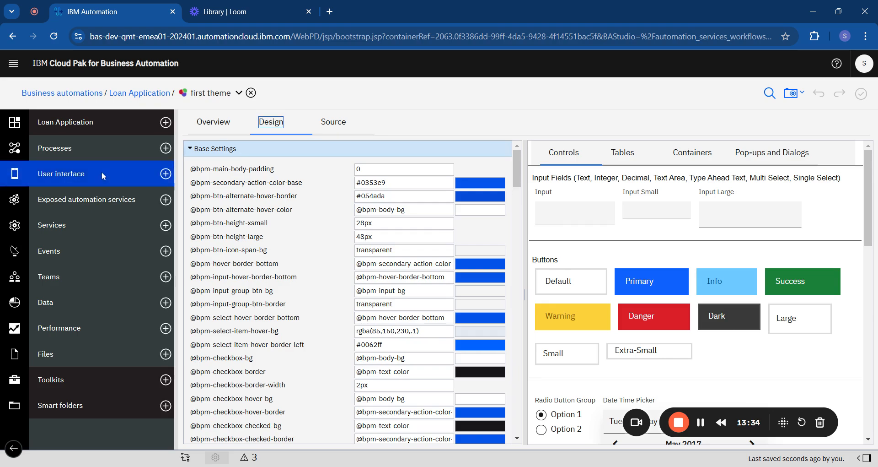
# Step: Create a view named FirstCV using the Default view starting point
pyautogui.click(102, 173)
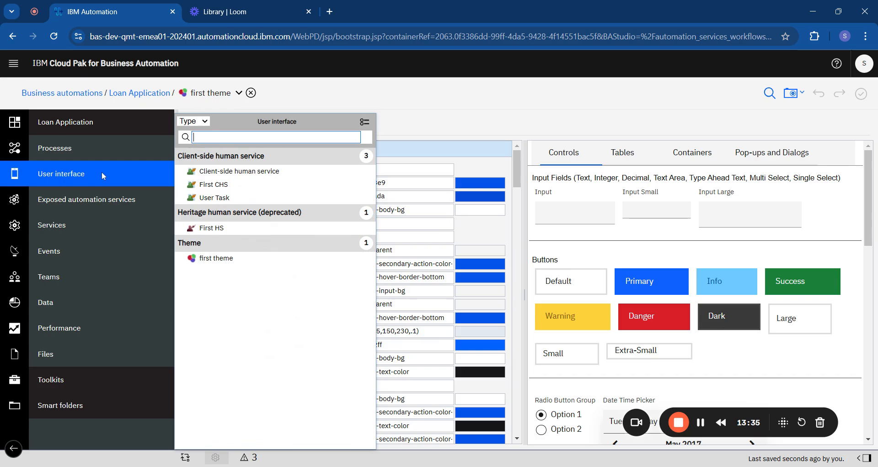
pyautogui.click(165, 174)
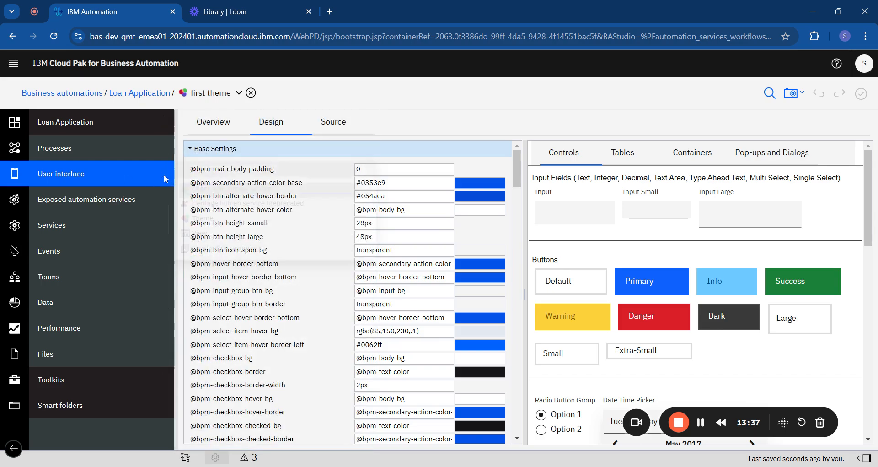
pyautogui.click(200, 233)
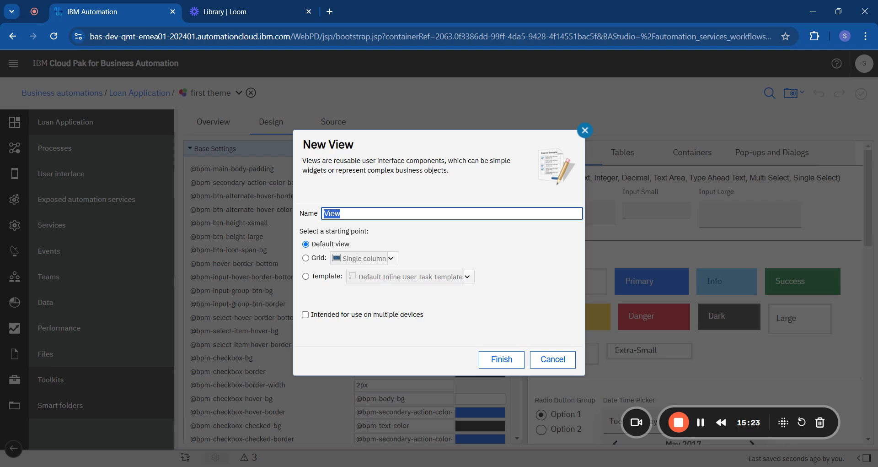
pyautogui.write('First')
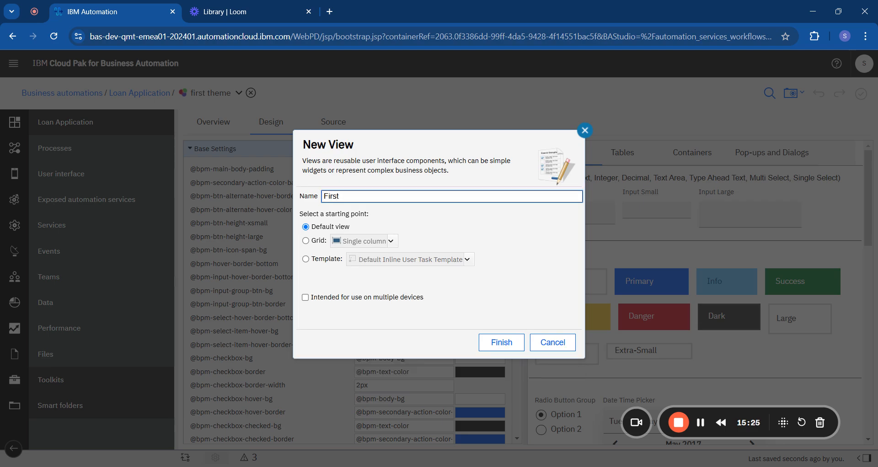
pyautogui.write('CV')
pyautogui.click(498, 348)
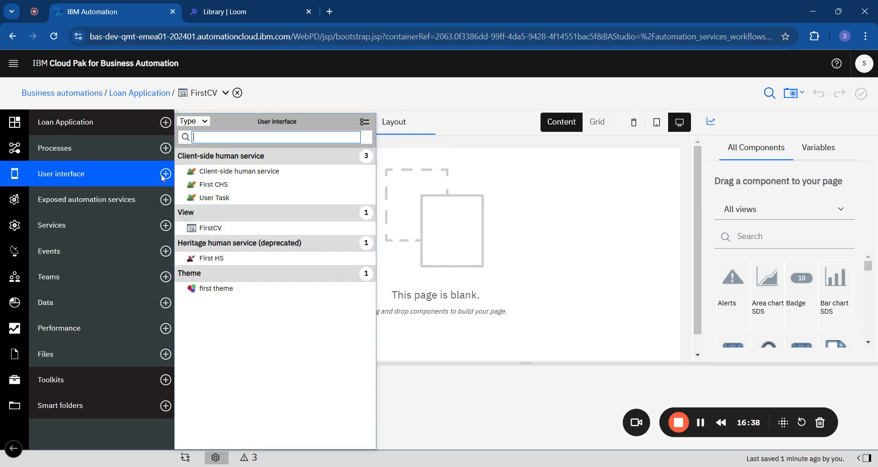
pyautogui.click(165, 175)
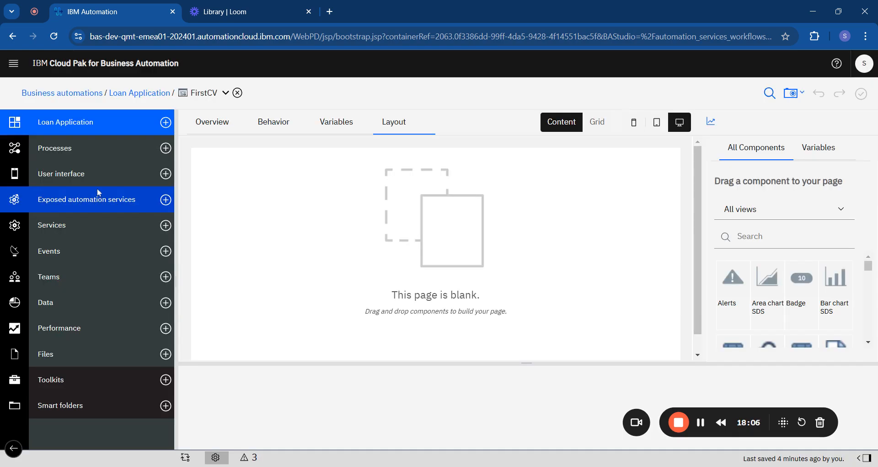
pyautogui.click(165, 174)
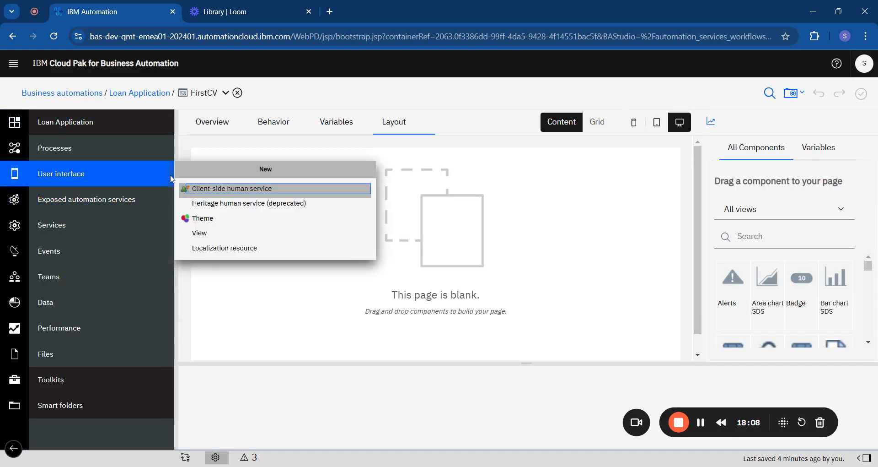
pyautogui.click(255, 251)
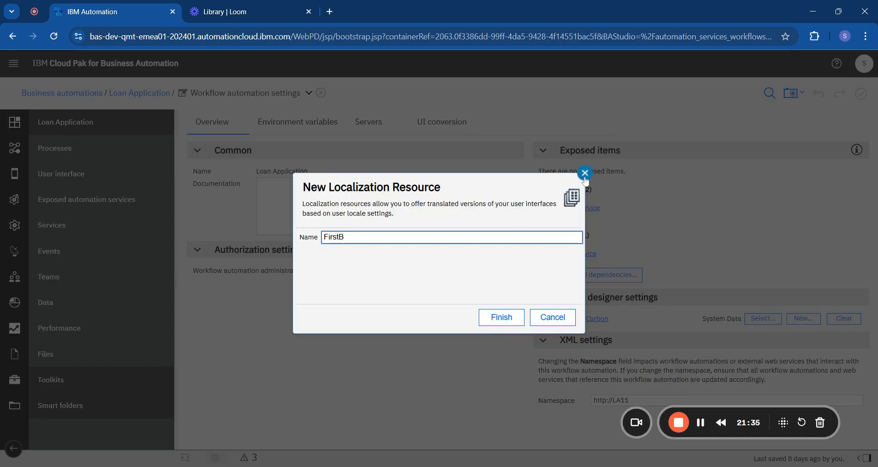
pyautogui.click(585, 173)
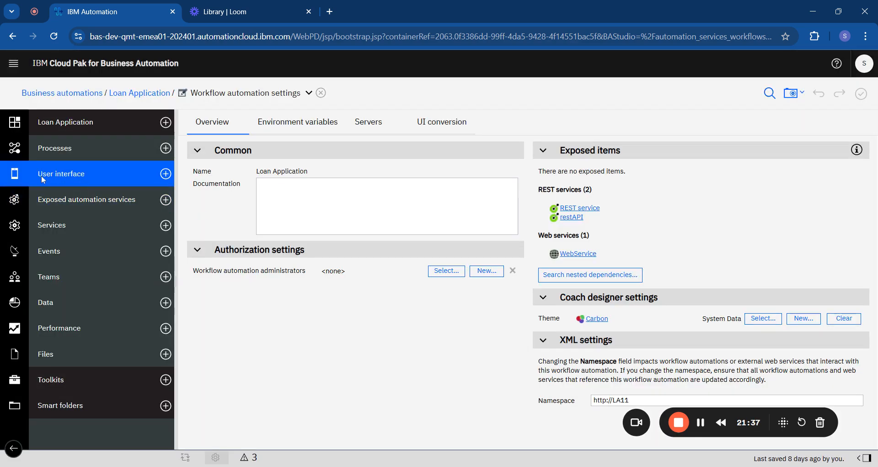
# Step: Create a localization resource named FirstLR in the user interface artifacts, and show the list of user interface artifacts
pyautogui.click(167, 177)
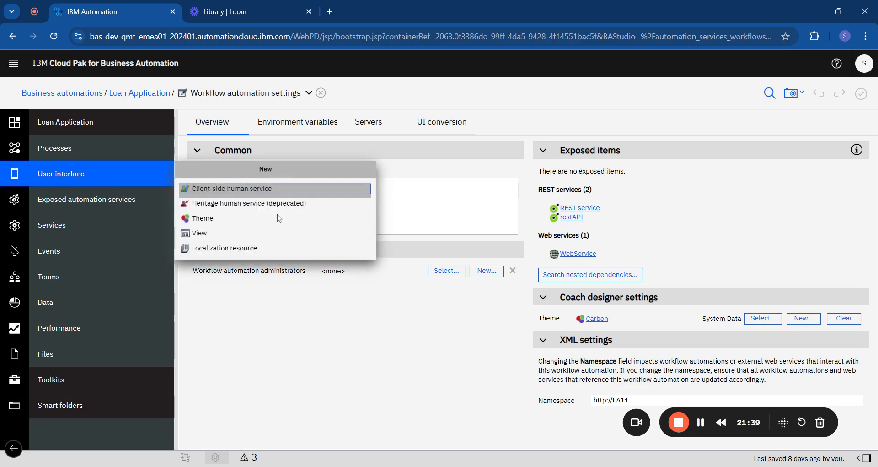
pyautogui.click(225, 248)
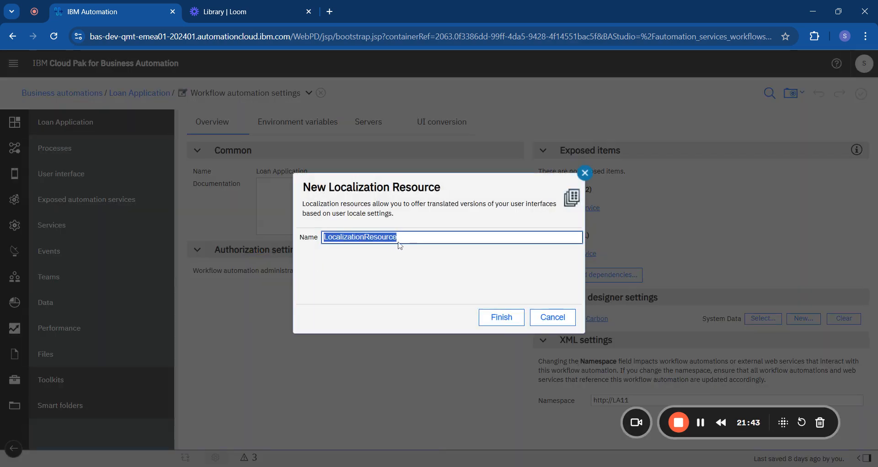
pyautogui.write('Fu')
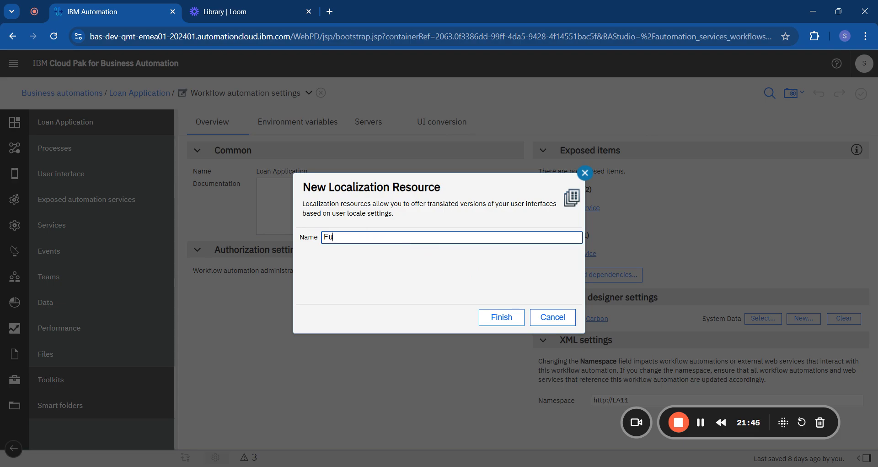
pyautogui.press('BackSpace')
pyautogui.write('irstB')
pyautogui.press('BackSpace')
pyautogui.write('L')
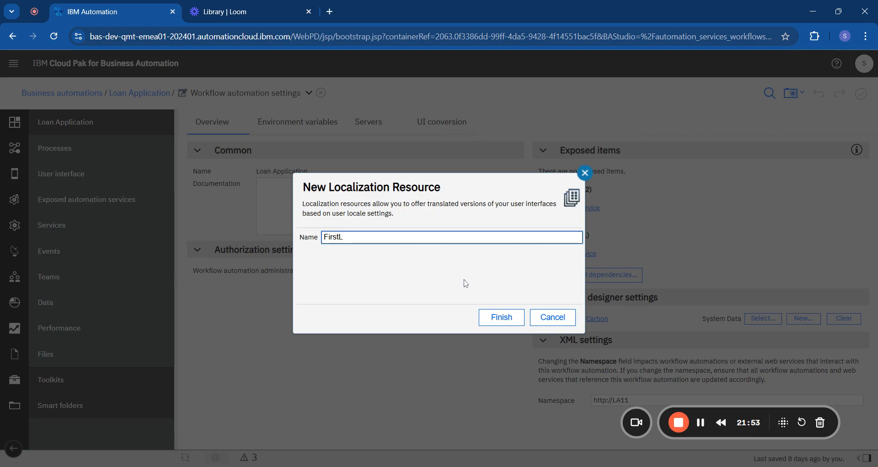
pyautogui.write('R')
pyautogui.click(501, 320)
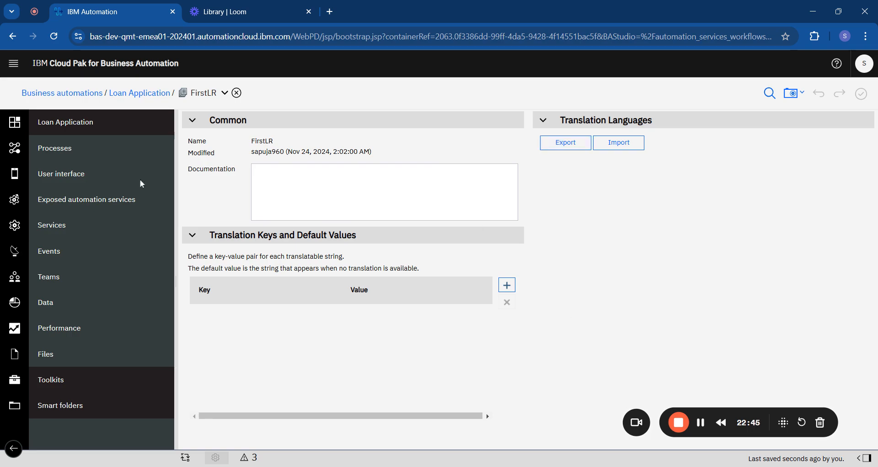
pyautogui.click(101, 176)
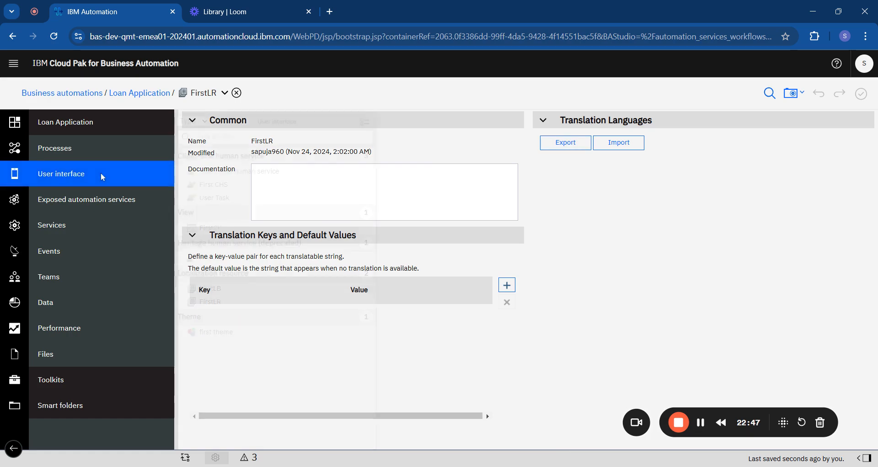